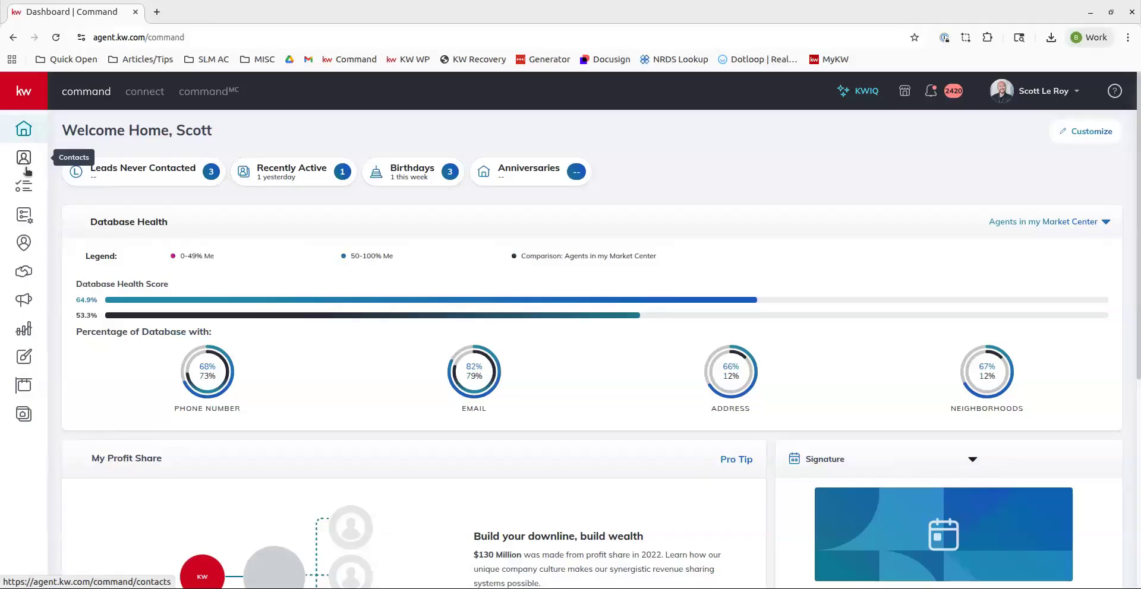
Open the Demo Person contact, check the sending options for its primary email, and return to the contacts list
left_click(26, 168)
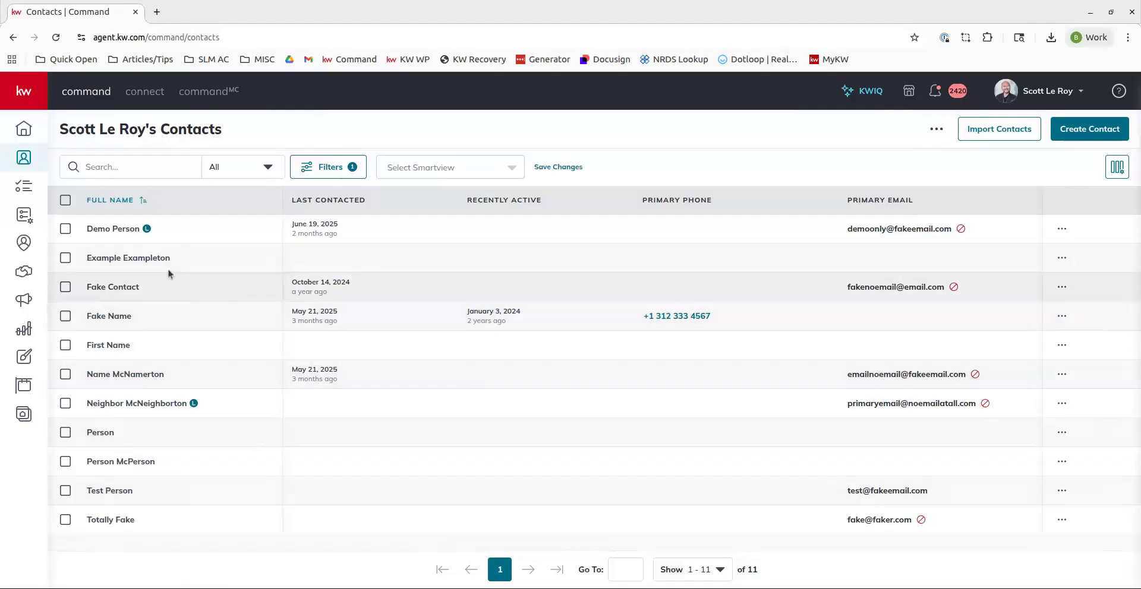
left_click(114, 229)
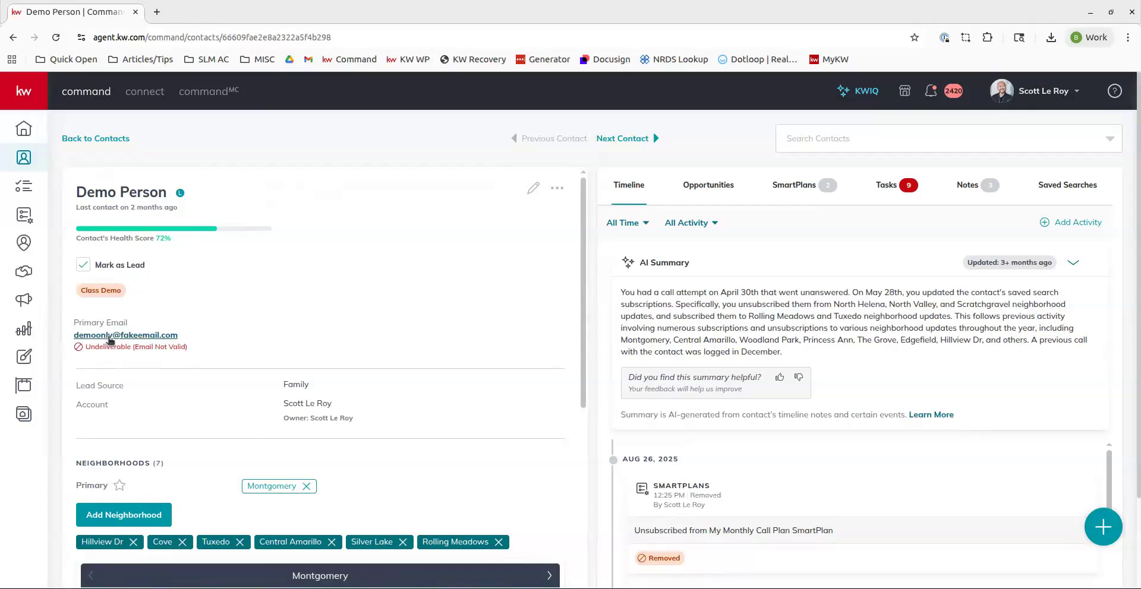
left_click(110, 336)
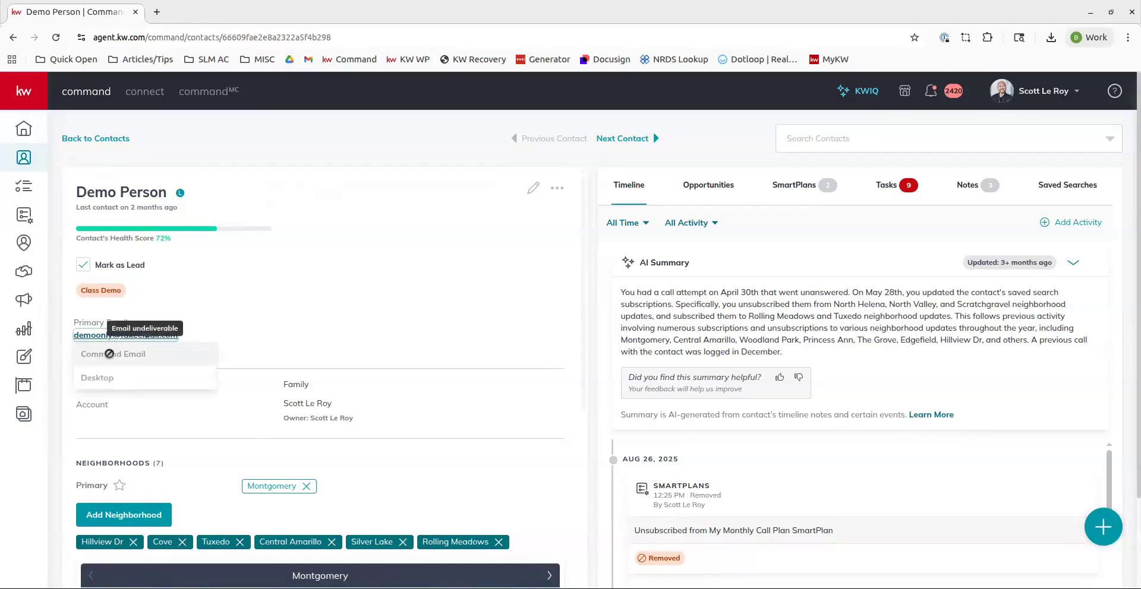
left_click(80, 136)
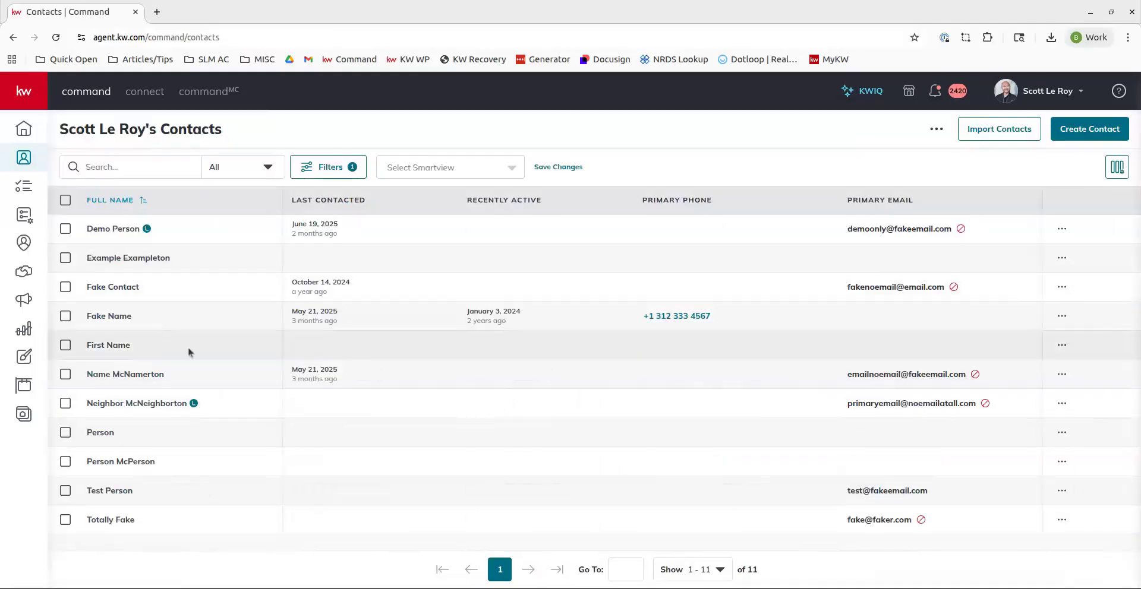
Start a new Command email to the primary email address of the Test Person contact
left_click(95, 492)
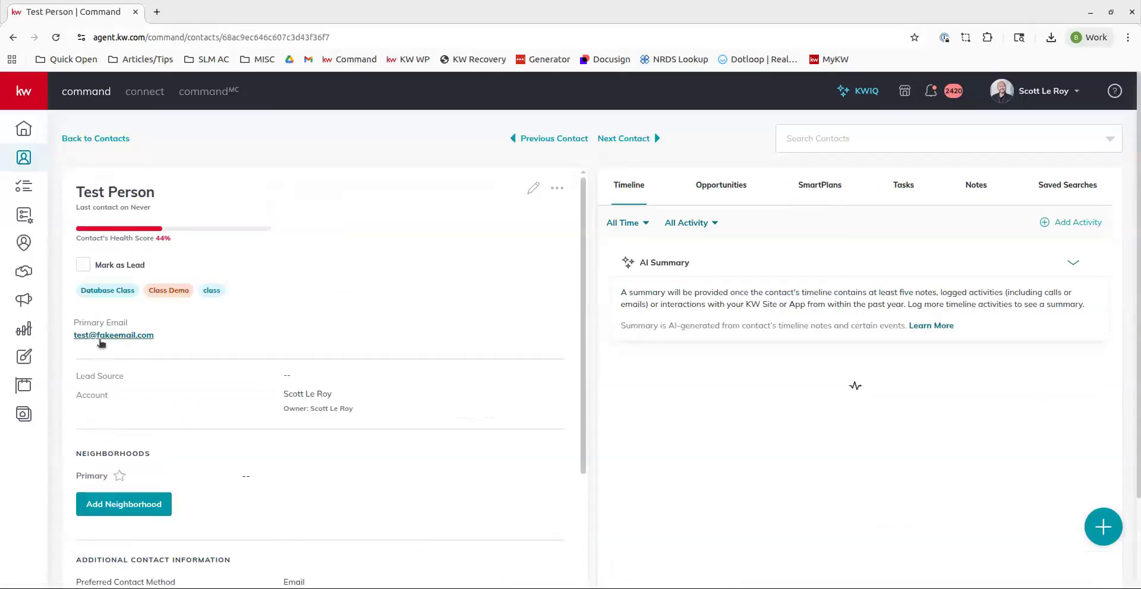
left_click(98, 339)
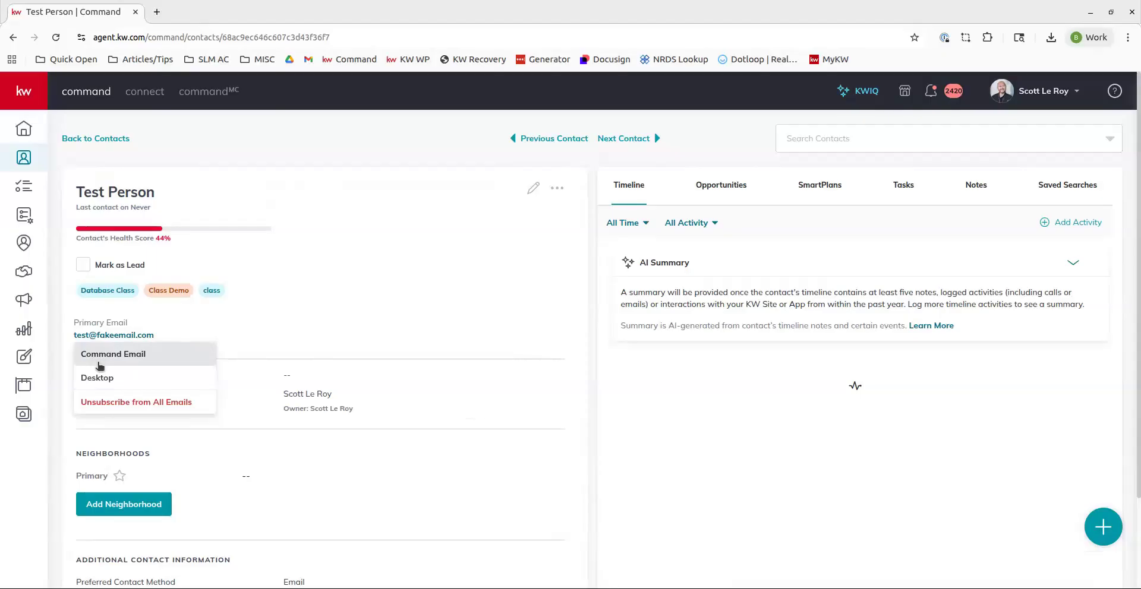
left_click(99, 359)
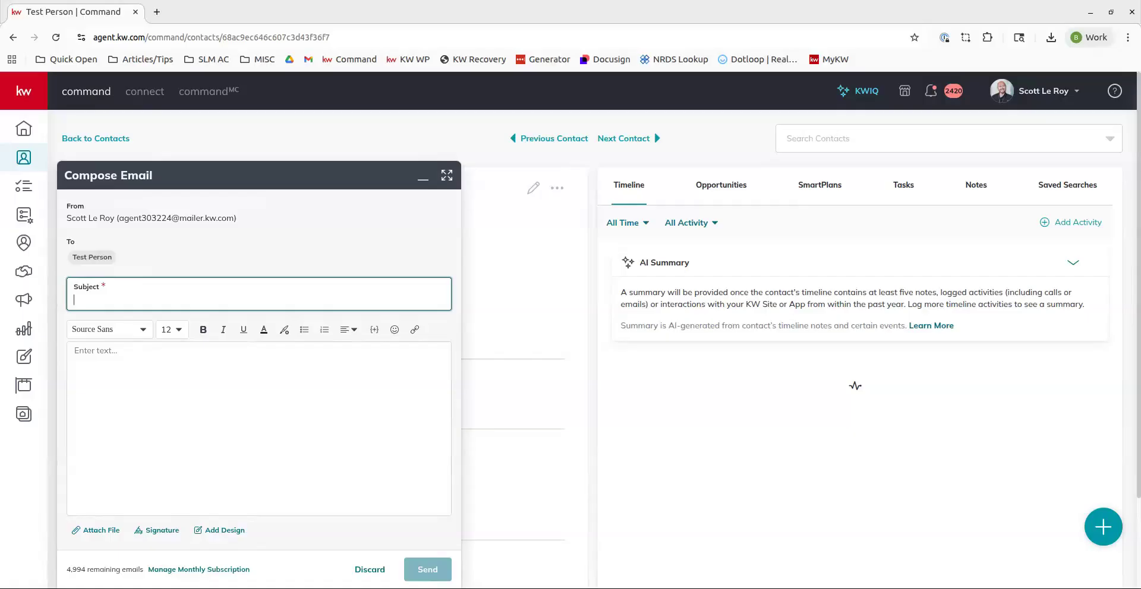
Open the signature manager for the email and select the Standard signature
left_click(149, 534)
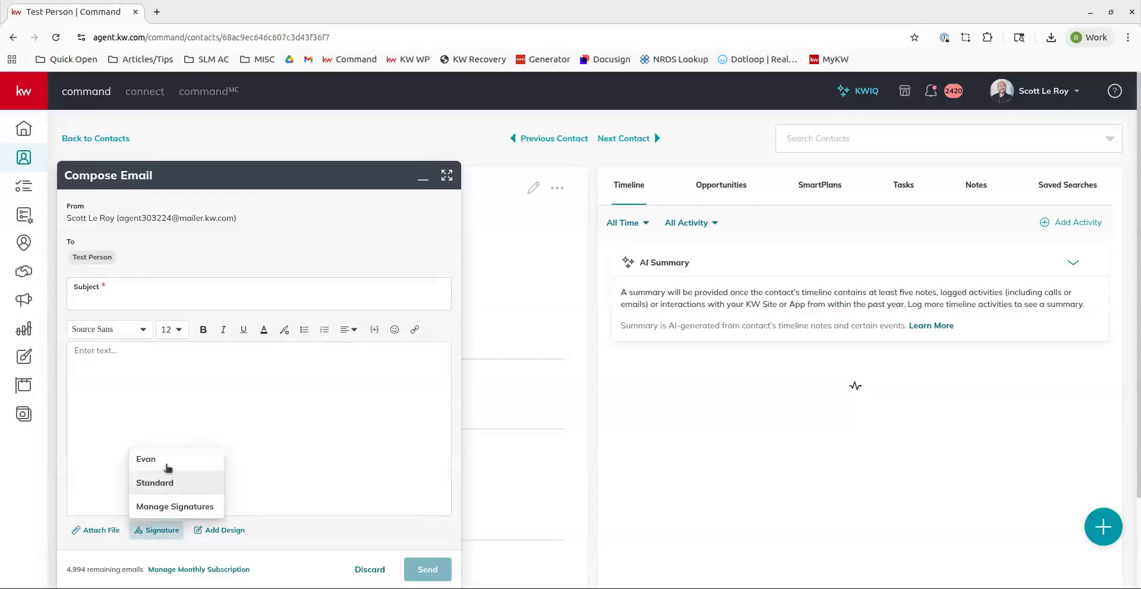
left_click(172, 510)
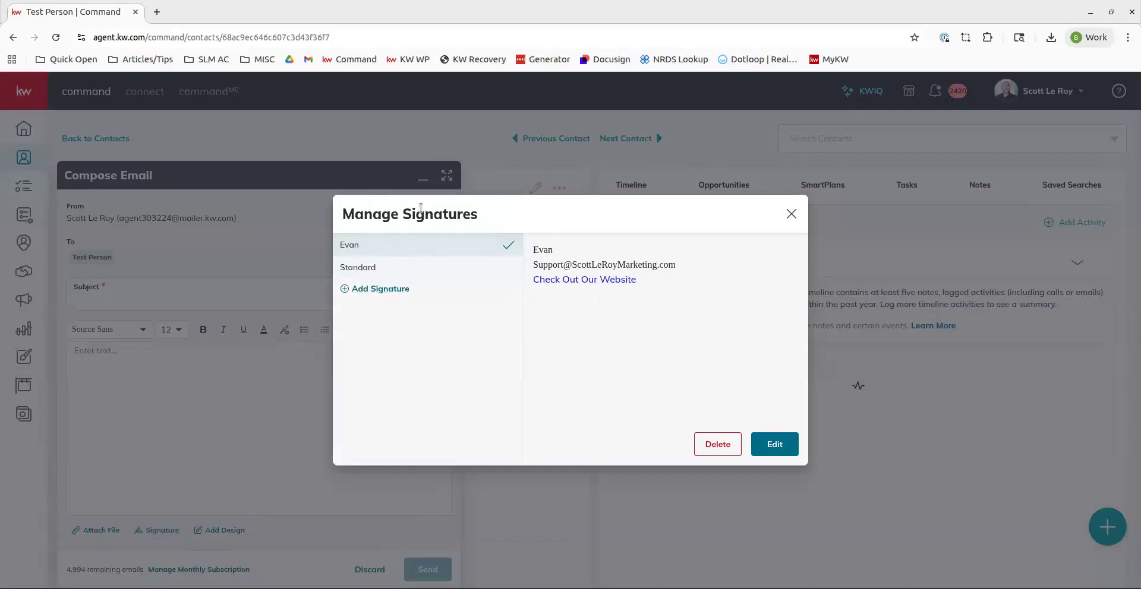
left_click(358, 273)
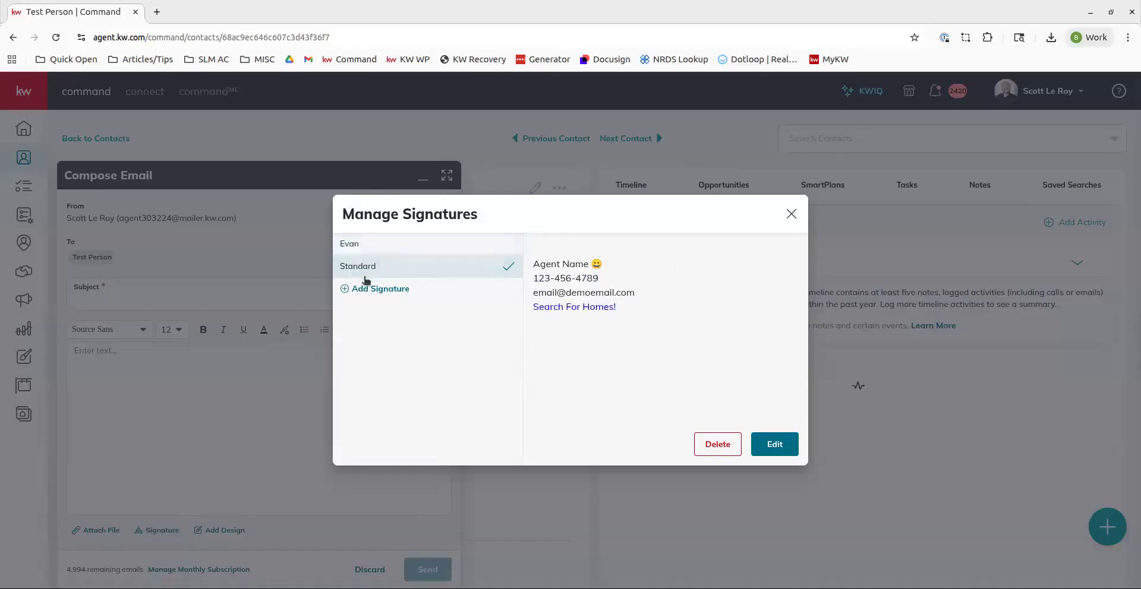
Add "Thank you!" and a blank line above the agent name in the Standard signature and save it
left_click(773, 445)
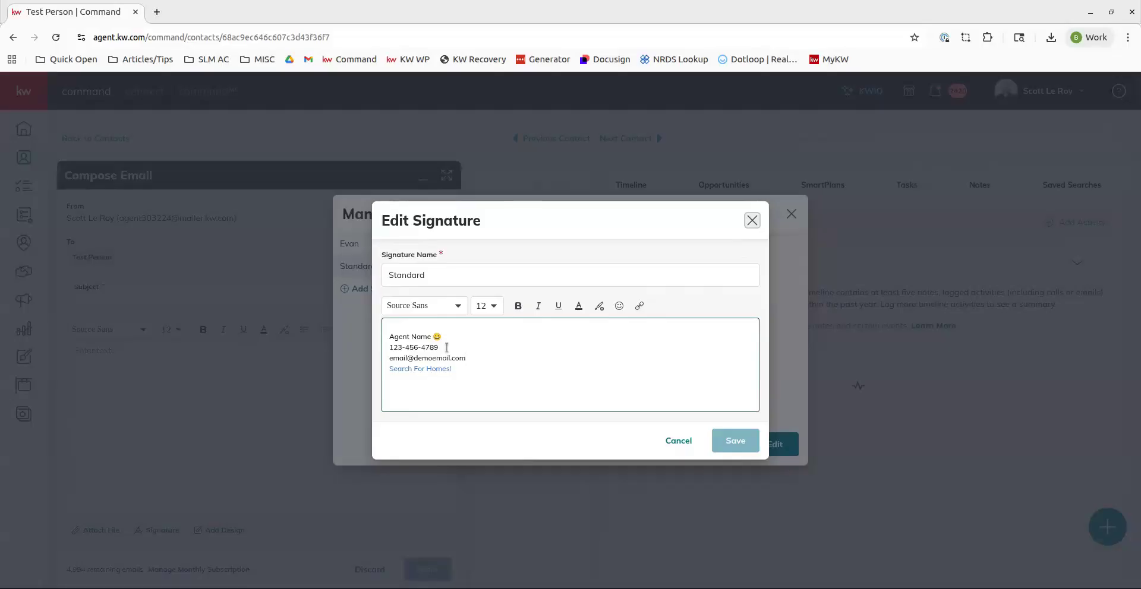
left_click(412, 328)
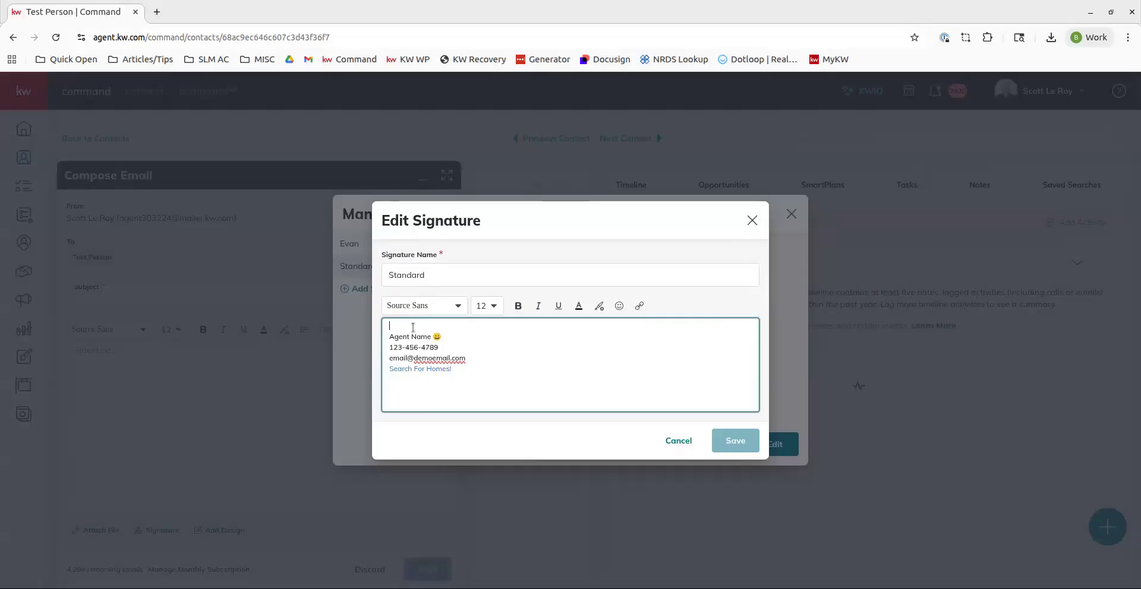
type("Thank you")
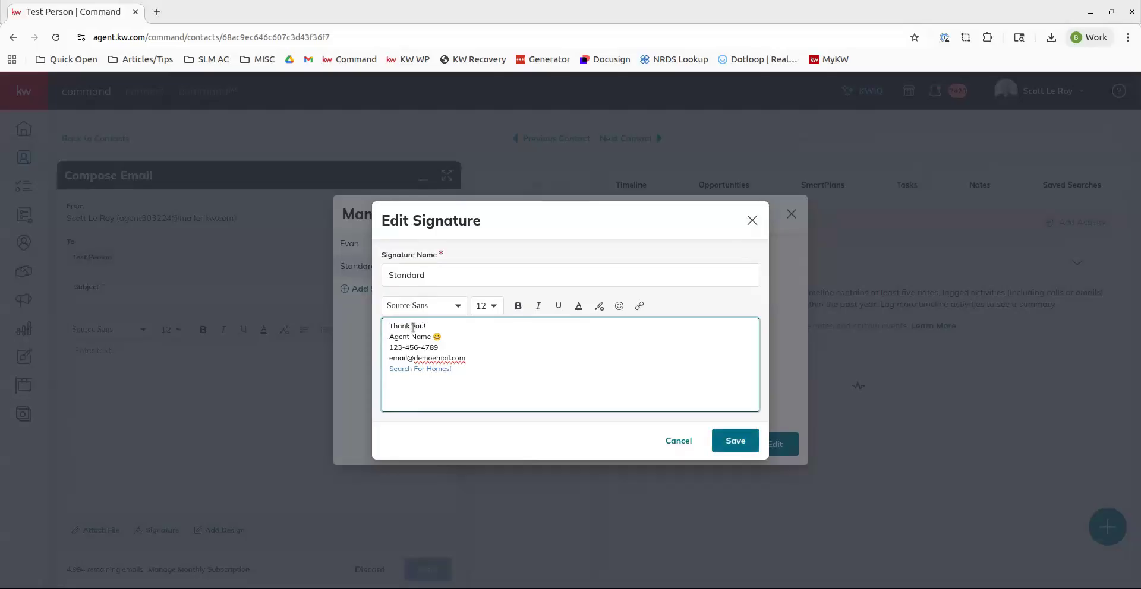
type("!")
key("Return")
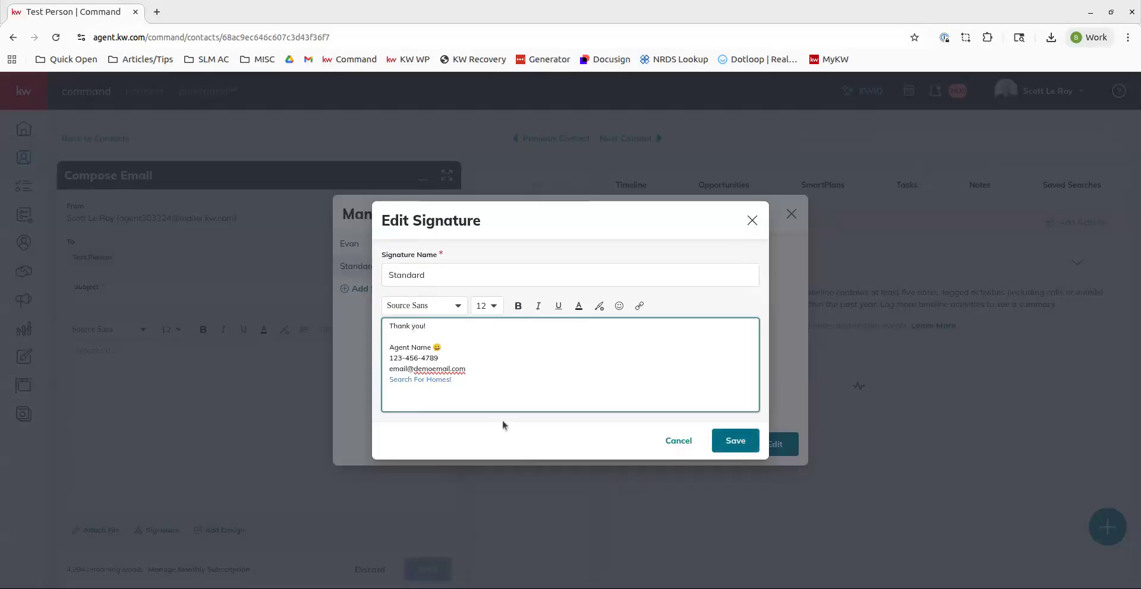
left_click(735, 441)
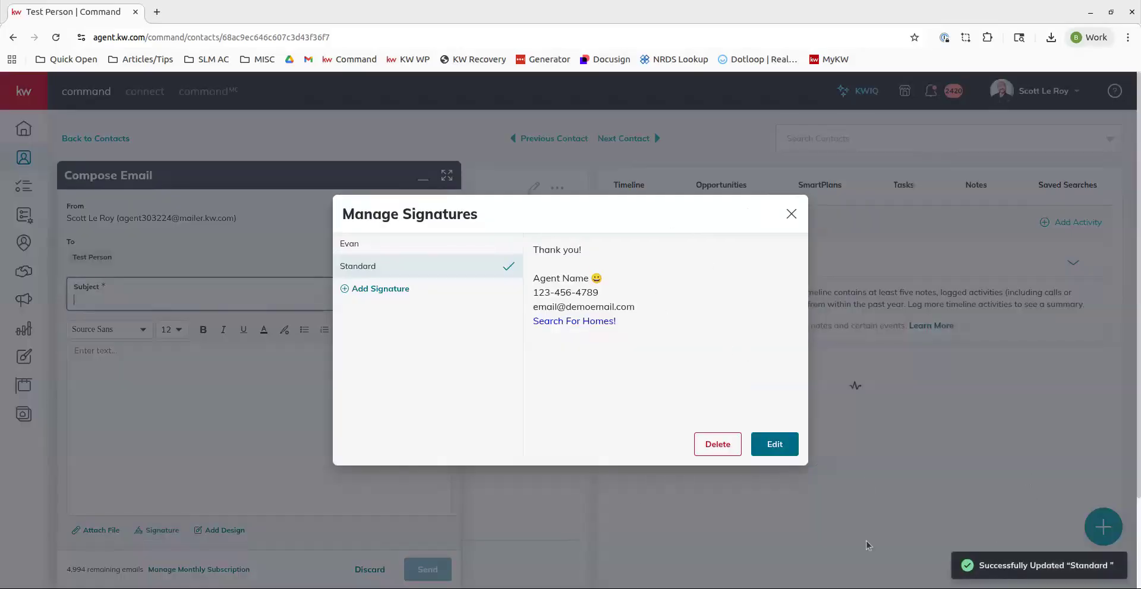
Create a new signature named "Example"
left_click(381, 290)
left_click(437, 275)
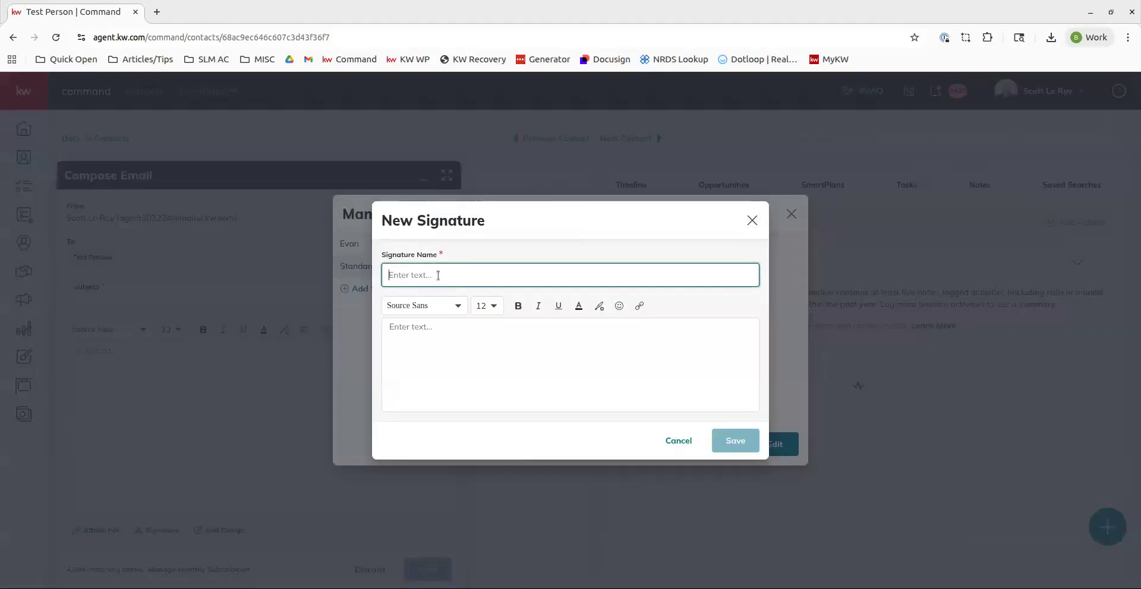
type("Example")
left_click(421, 306)
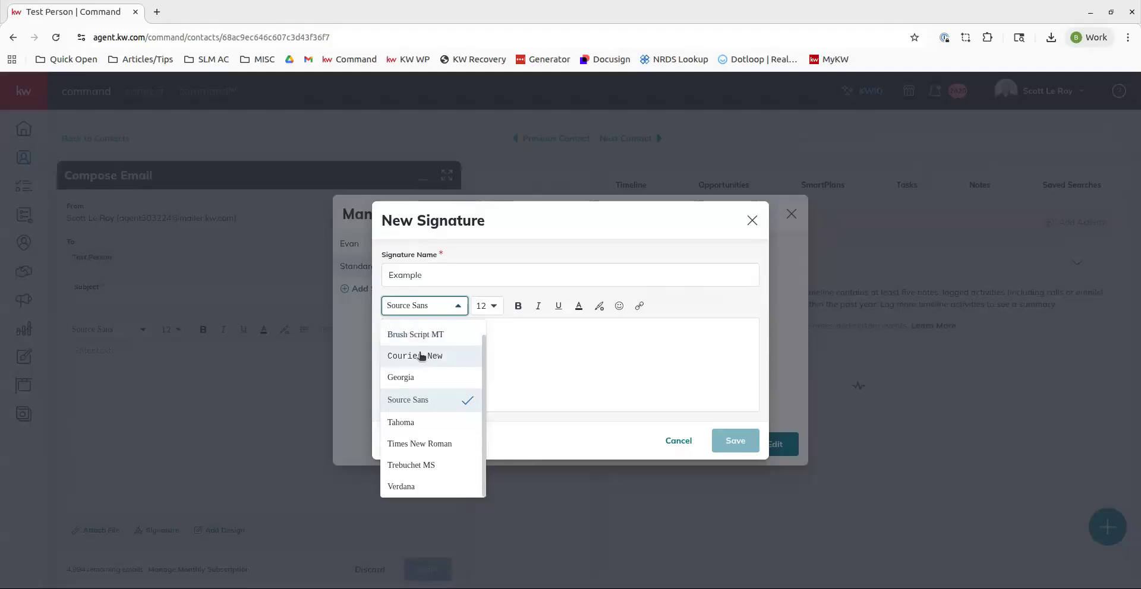
scroll(424, 408, "up", 1)
scroll(422, 408, "down", 1)
left_click(539, 276)
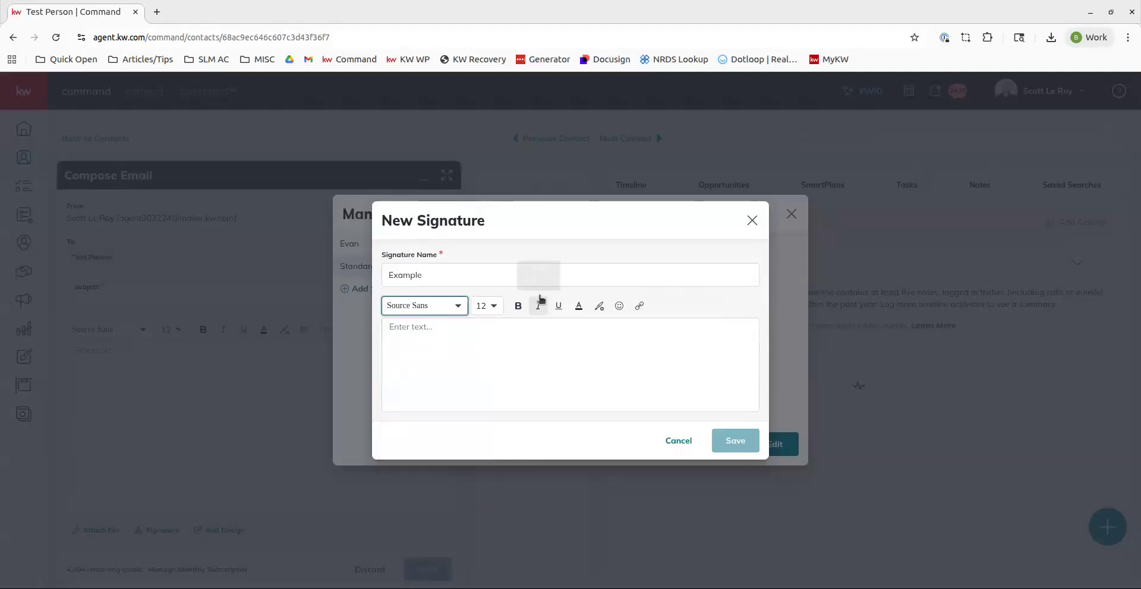
left_click(486, 306)
scroll(492, 387, "up", 3)
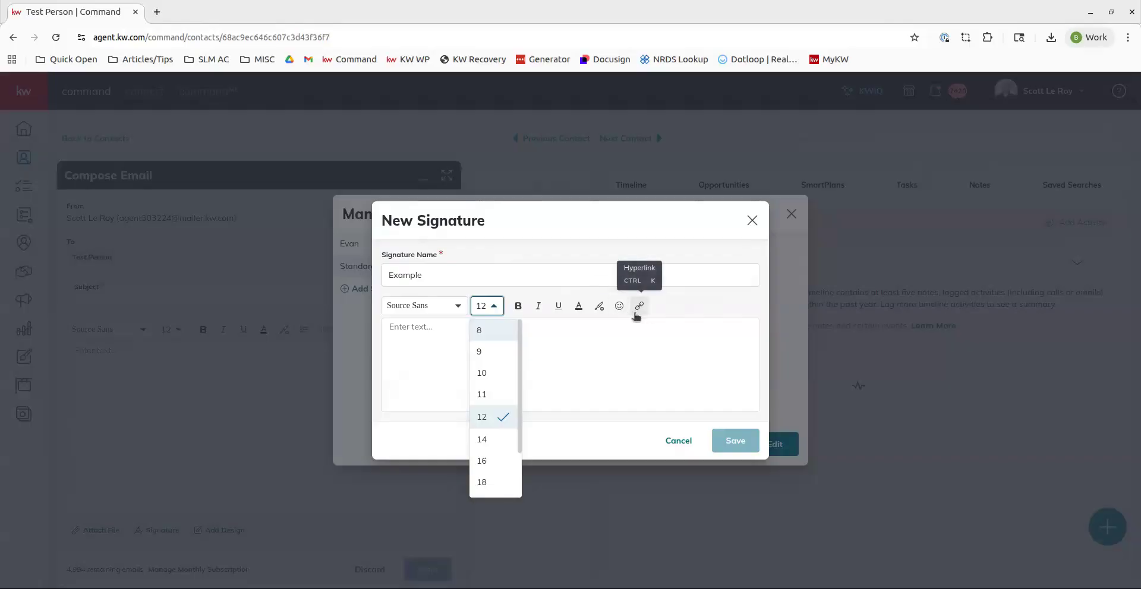
Write "Thank you!" and "SLM Support" on separate lines in the signature body, followed by a new line
left_click(616, 327)
type("Thank you")
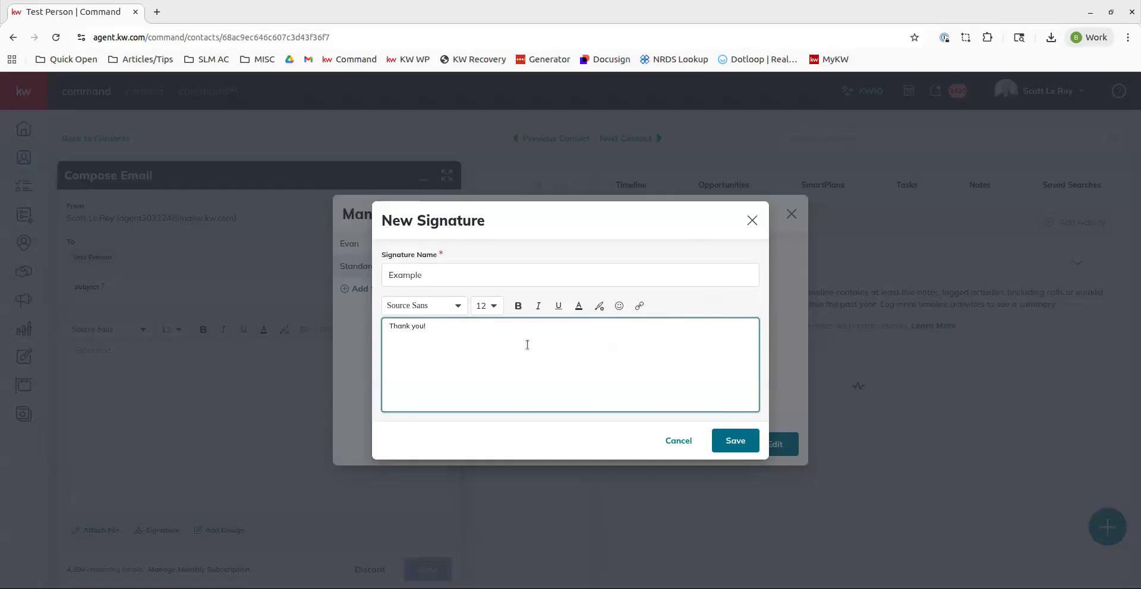
type("!")
key("Return")
type("SLM Support")
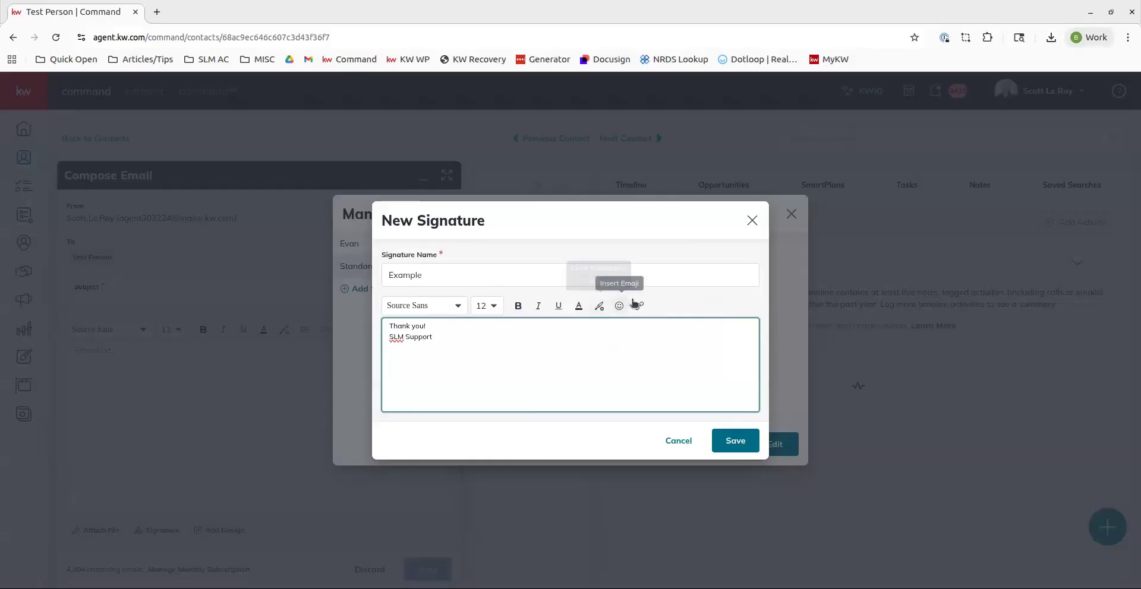
key("Return")
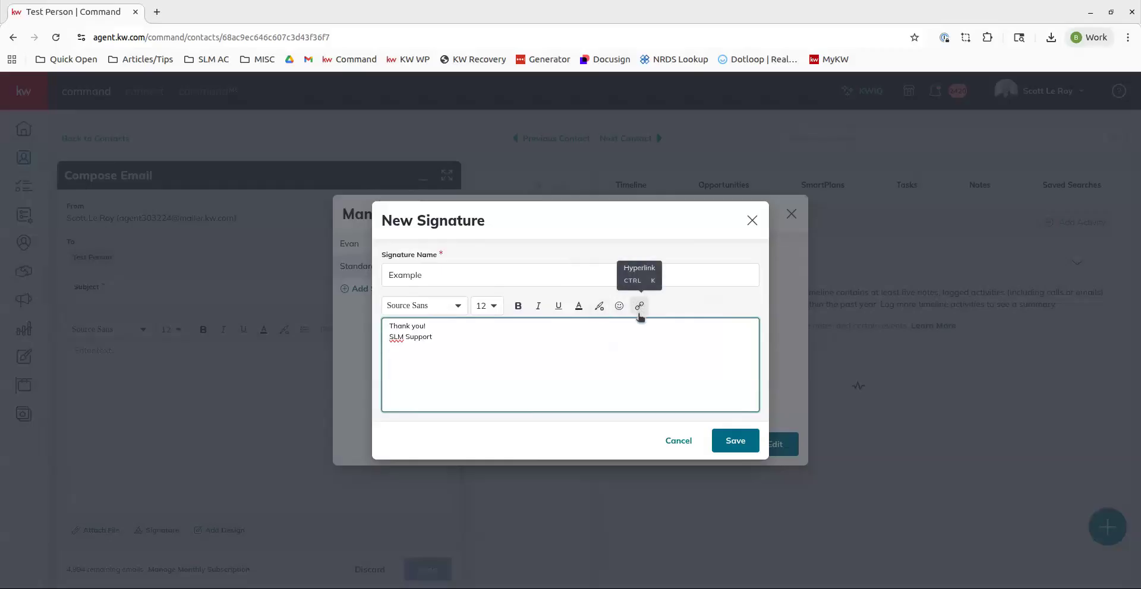
Insert a hyperlink below "SLM Support" with the display text "Check out our website!" pointing to the Scott LeRoy Marketing website
left_click(640, 313)
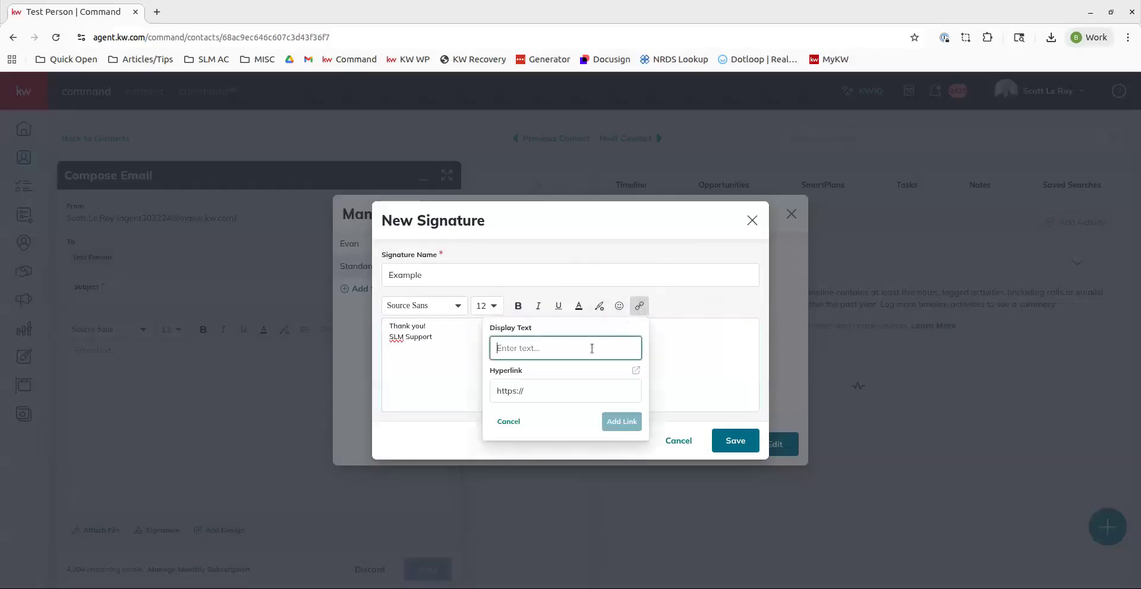
type("Check out our website!")
left_click(553, 394)
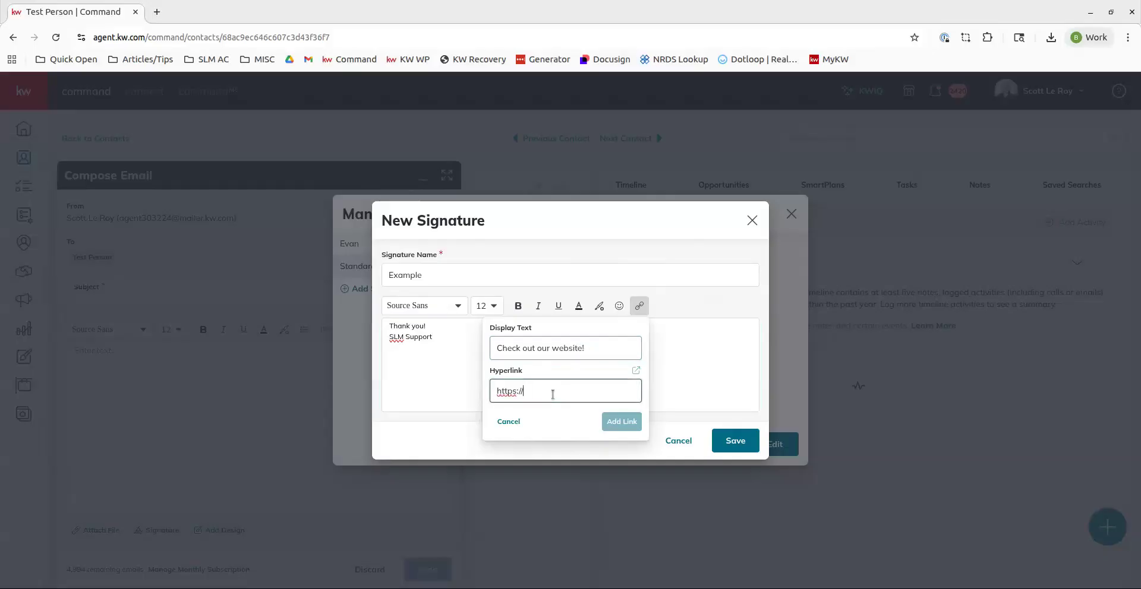
type("scot")
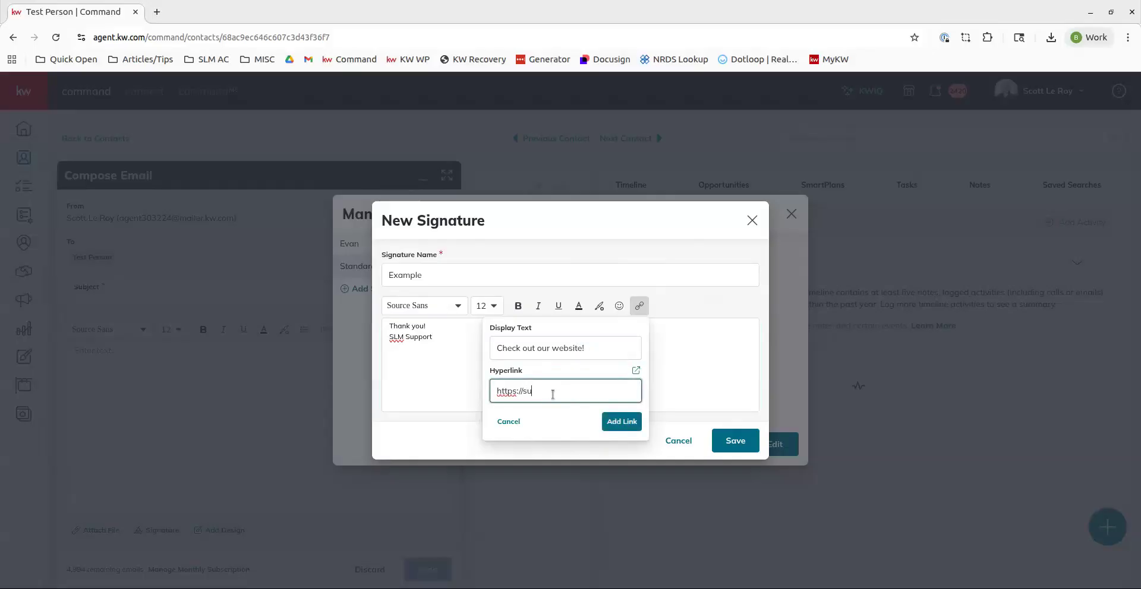
type("te")
type("eroym")
type("arketin")
type("g.com")
left_click(611, 427)
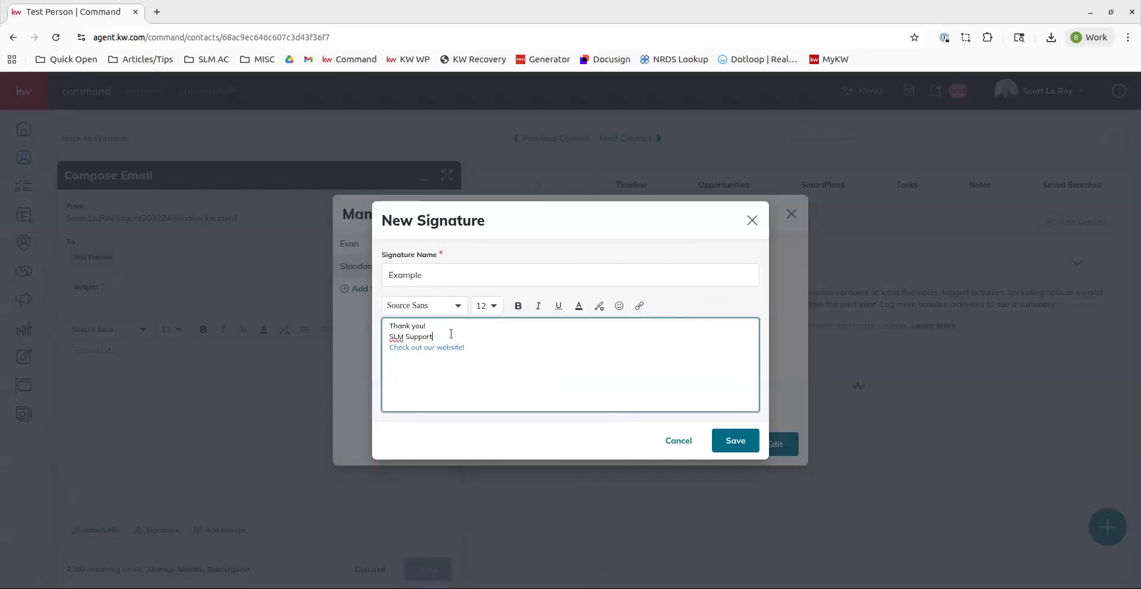
Add a grinning face emoji after "SLM Support", save the signature, and select Example to preview it
left_click(619, 306)
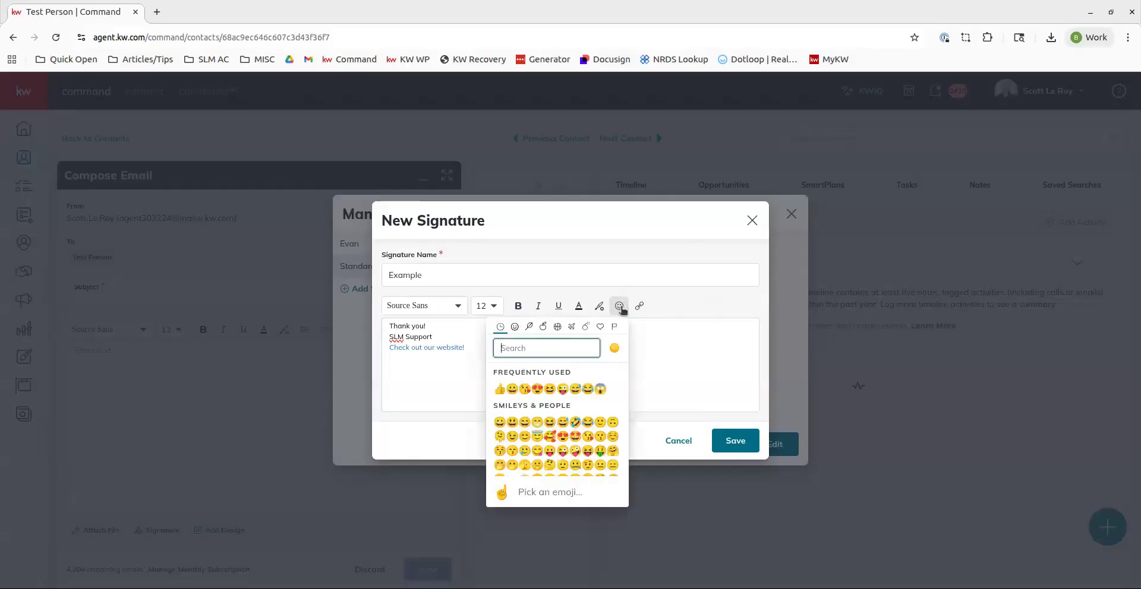
left_click(512, 390)
left_click(426, 372)
left_click(735, 444)
left_click(395, 296)
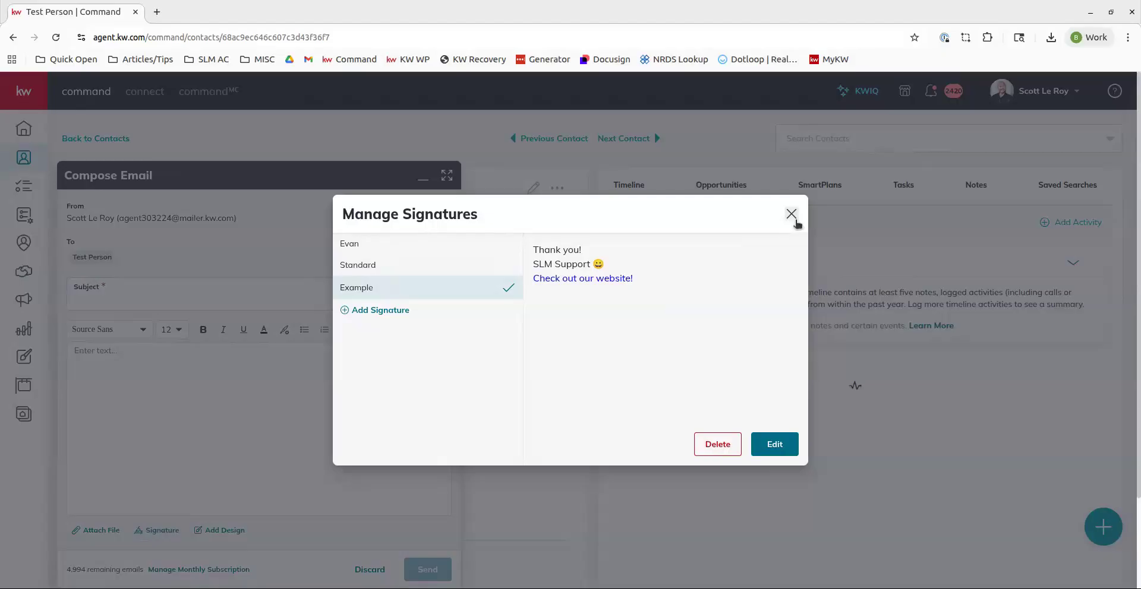
Close the signature manager and insert the Example signature into the email
left_click(794, 219)
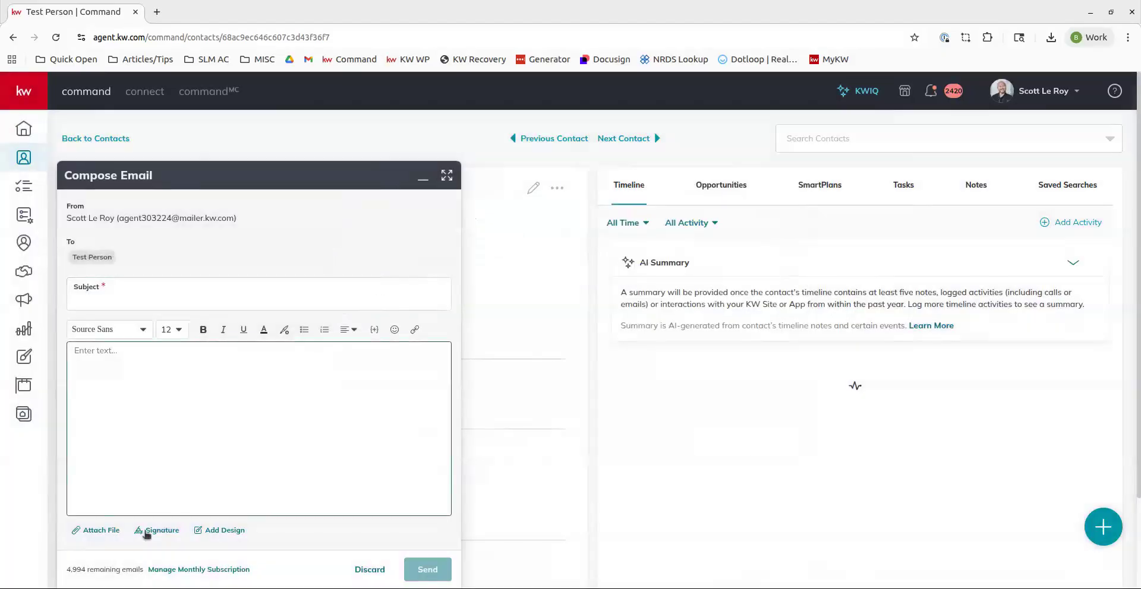
left_click(148, 535)
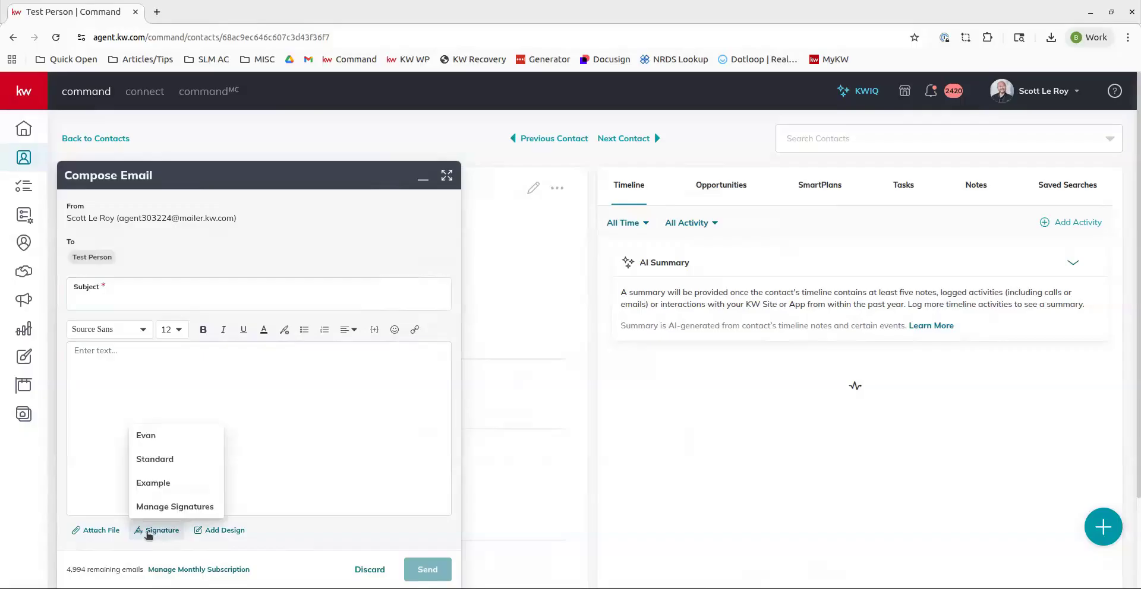
left_click(156, 483)
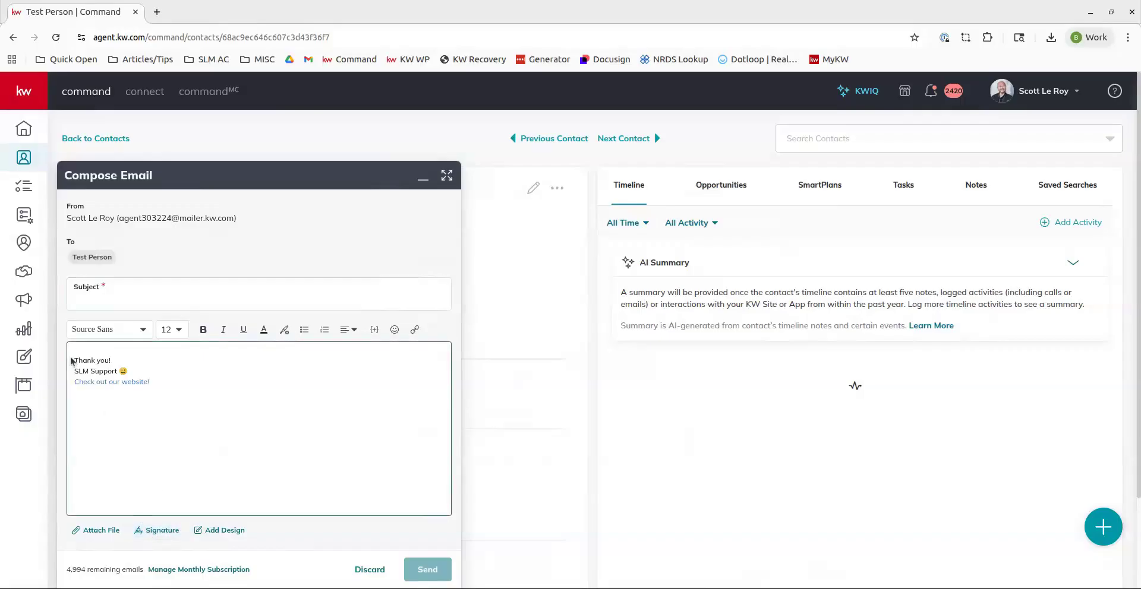